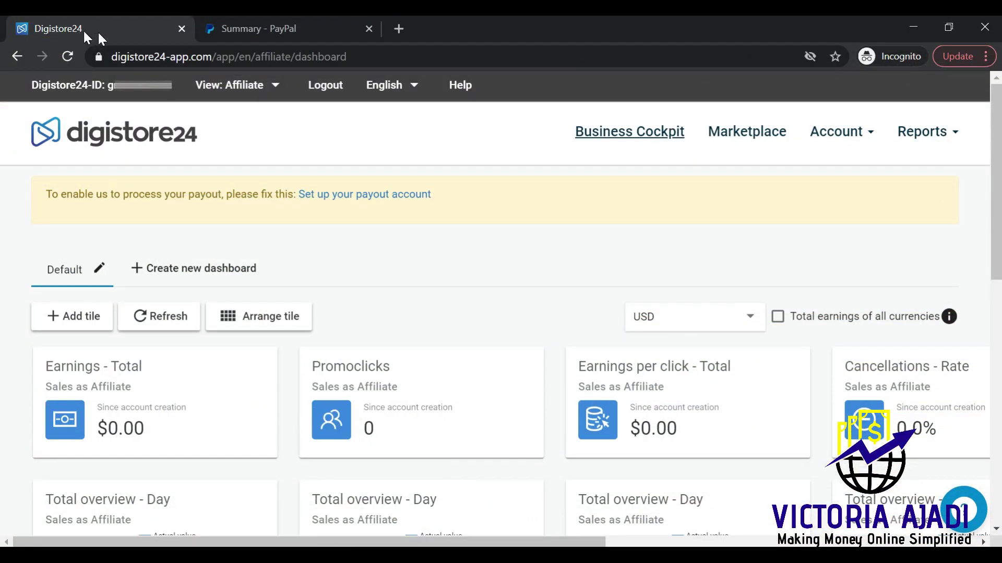
Switch from the Digistore24 dashboard to the 'Summary - PayPal' tab to see the PayPal account.
{"action": "left_click", "coordinate": [277, 26]}
Check the $60.83 USD PayPal balance, then return to the Digistore24 affiliate dashboard.
{"action": "mouse_move", "coordinate": [396, 105]}
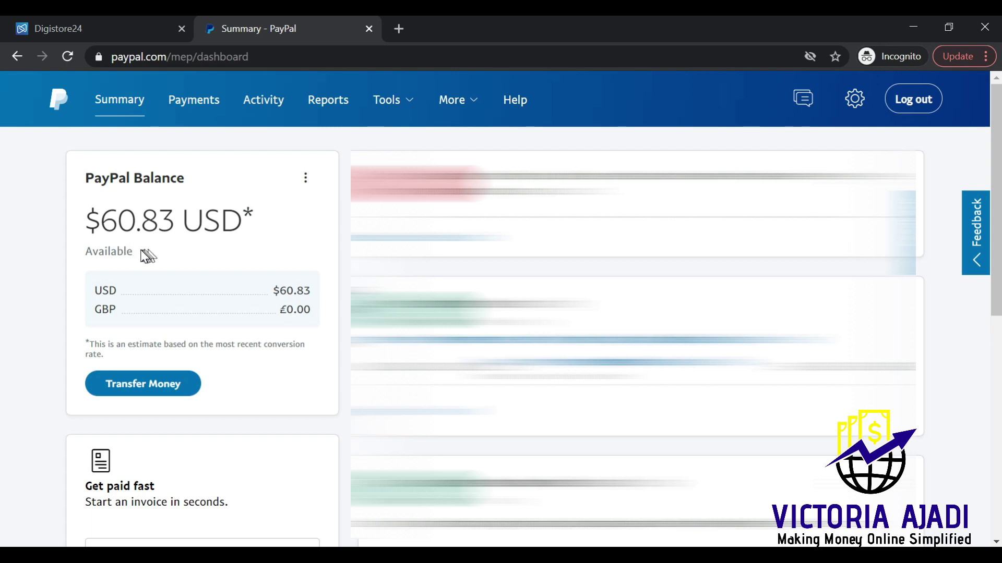
{"action": "left_click", "coordinate": [43, 32]}
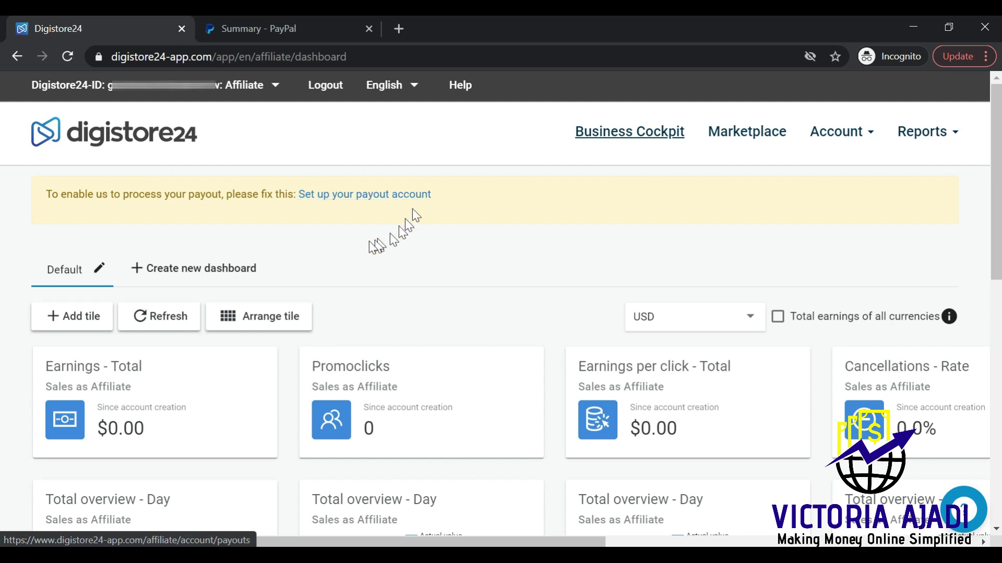
Open the payout account setup form and review the Payout method options without choosing one.
{"action": "left_click", "coordinate": [332, 203]}
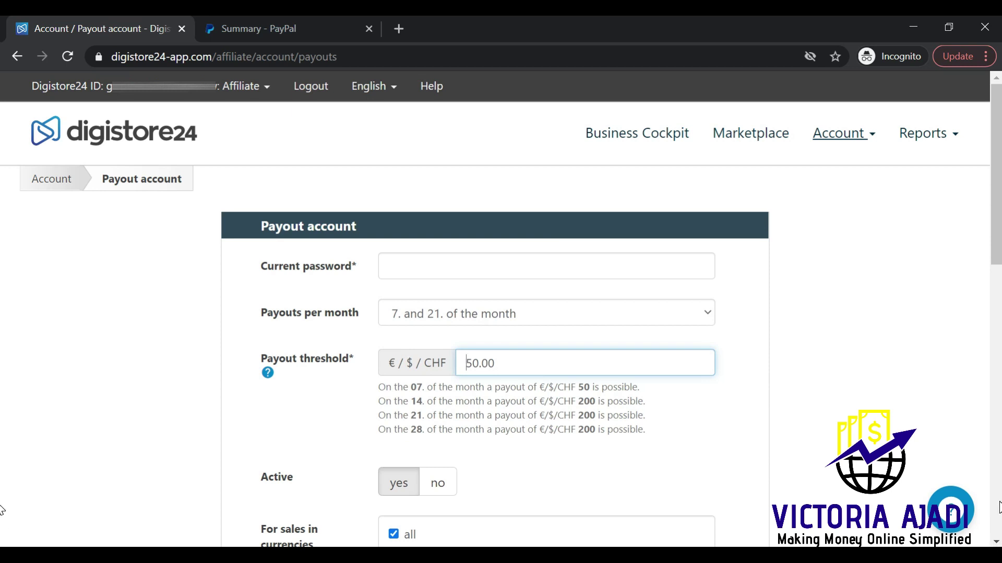
{"action": "scroll", "coordinate": [2, 510], "scroll_direction": "down", "scroll_amount": 8}
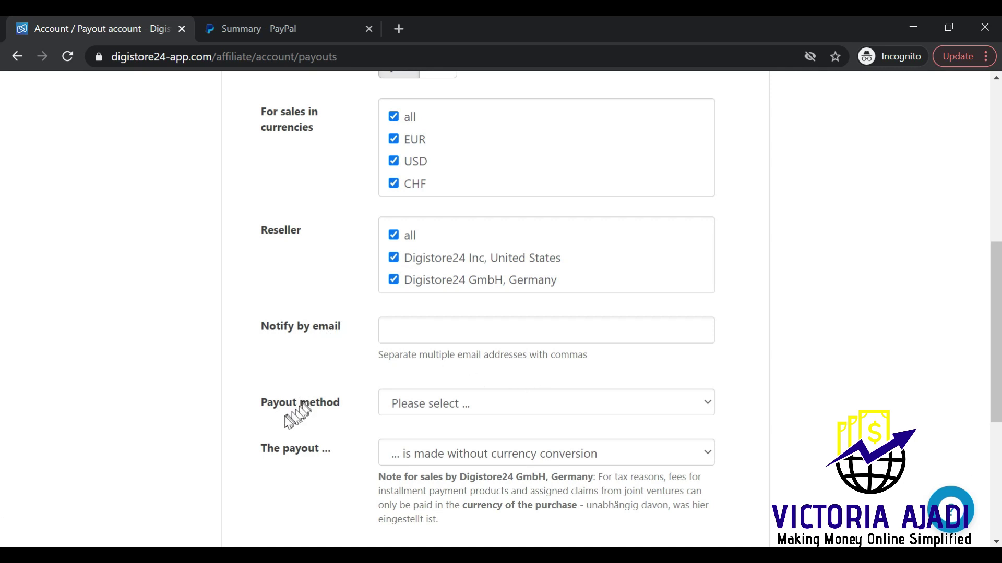
{"action": "left_click", "coordinate": [422, 404]}
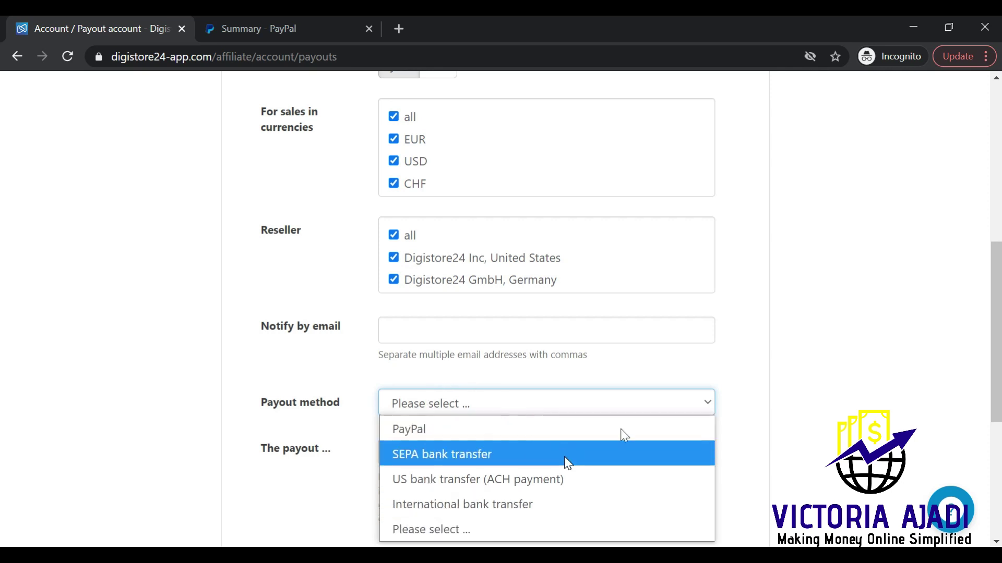
{"action": "left_click", "coordinate": [788, 427]}
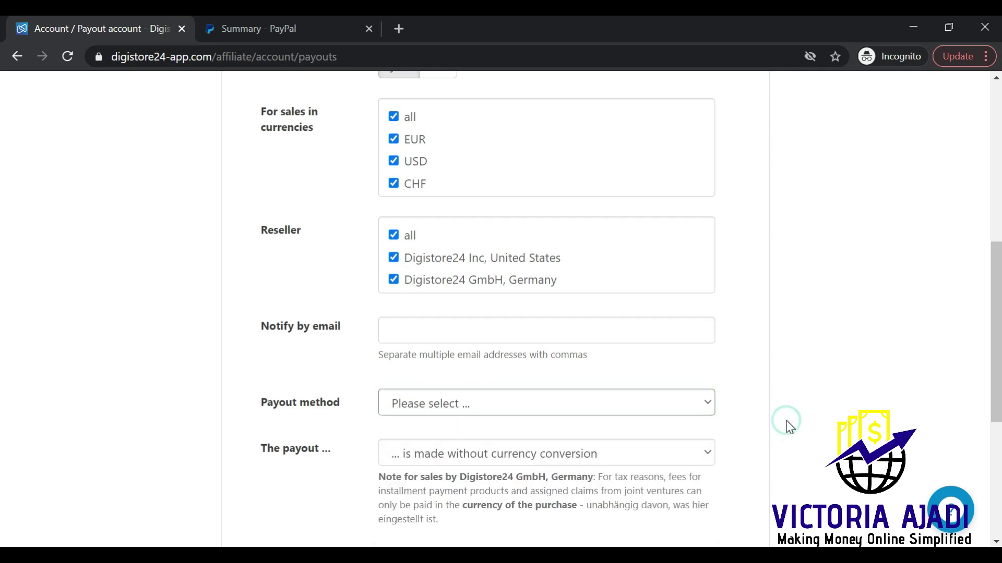
{"action": "left_click", "coordinate": [706, 407]}
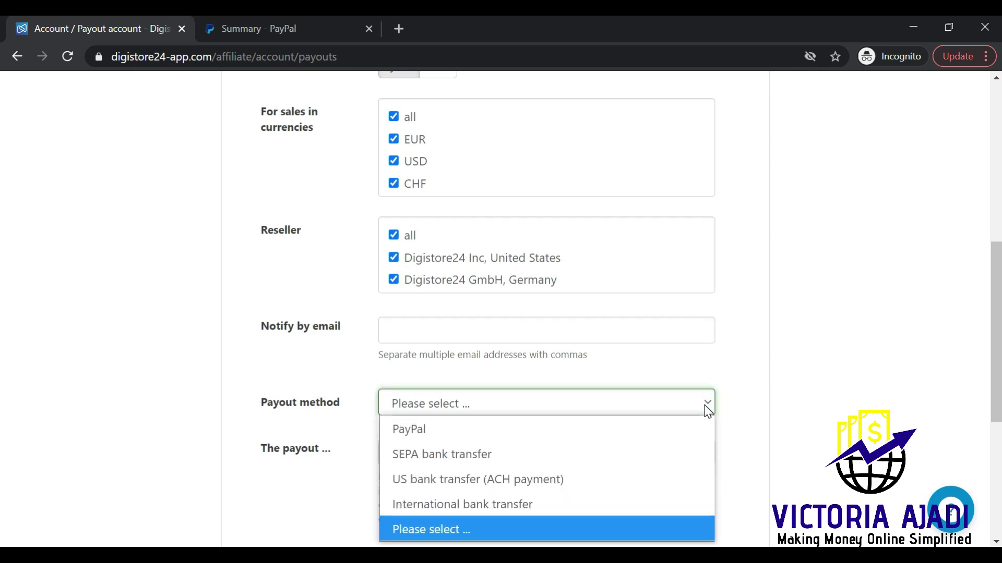
{"action": "left_click", "coordinate": [789, 427]}
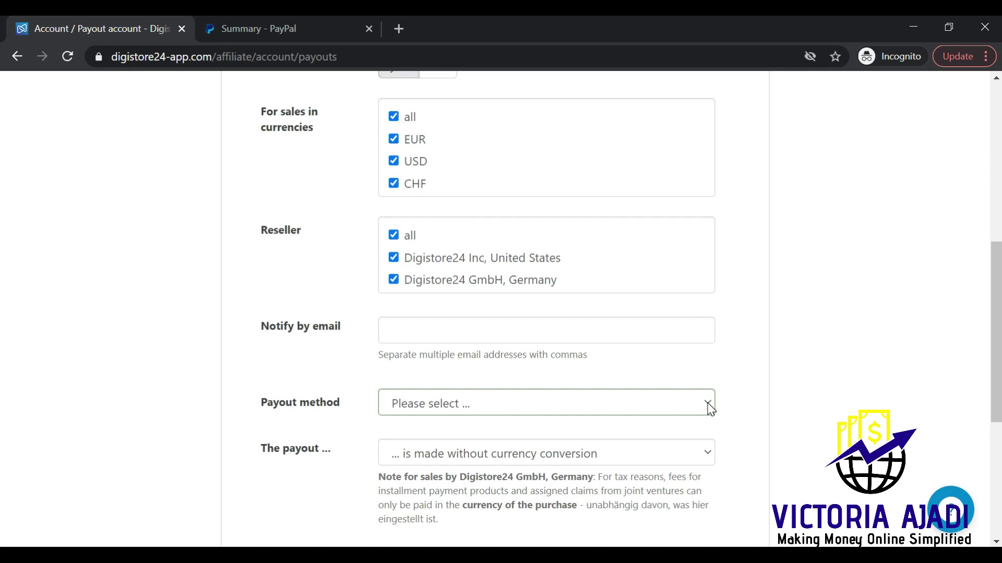
Choose PayPal as payout method and request 'Set PayPal email', which fails for missing password.
{"action": "left_click", "coordinate": [709, 403]}
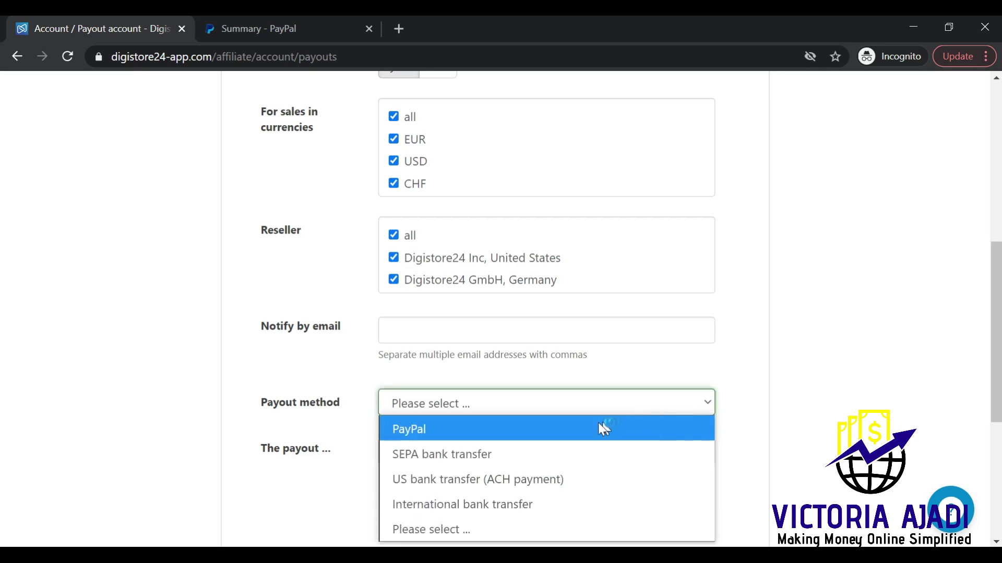
{"action": "left_click", "coordinate": [408, 431]}
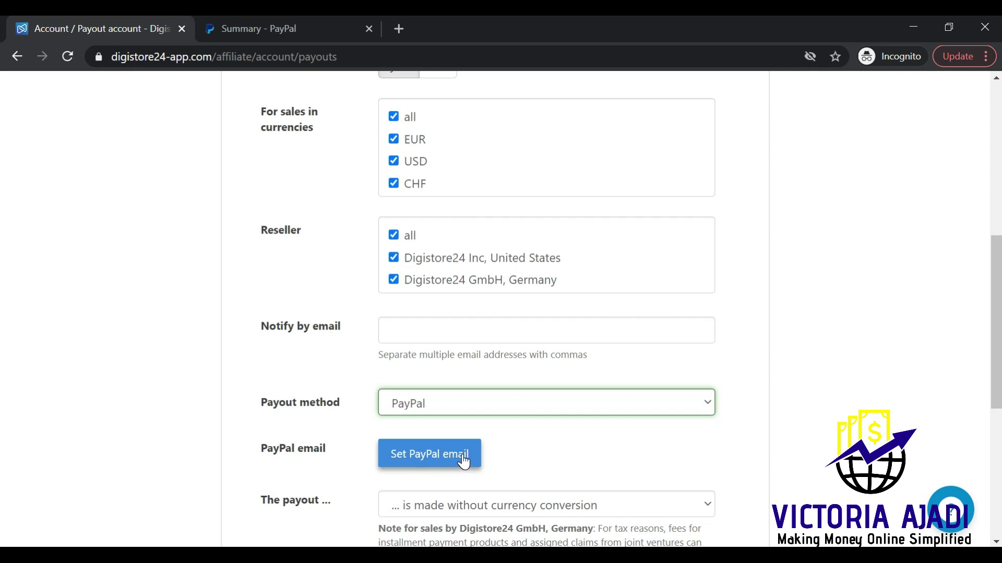
{"action": "left_click", "coordinate": [252, 29]}
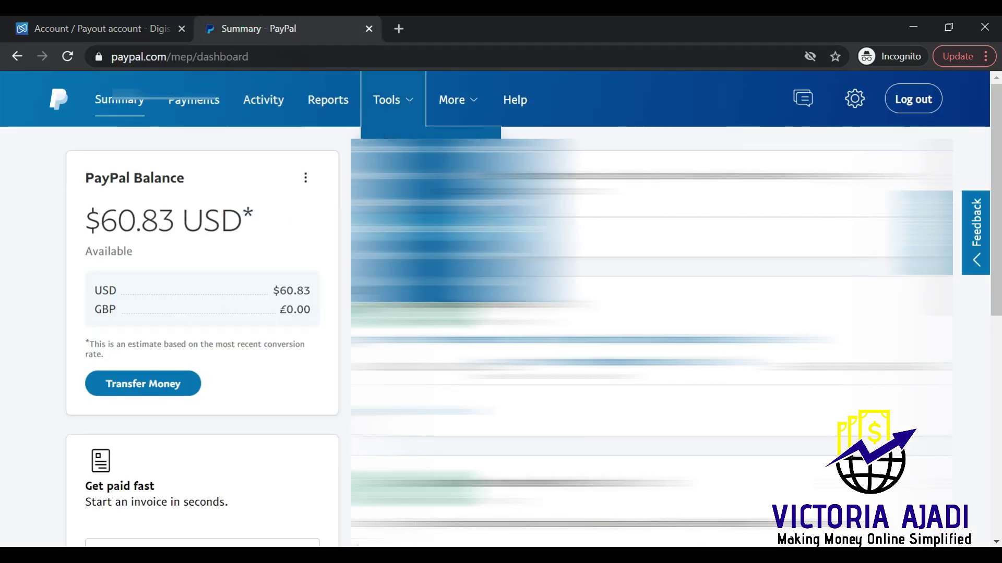
{"action": "left_click", "coordinate": [123, 29]}
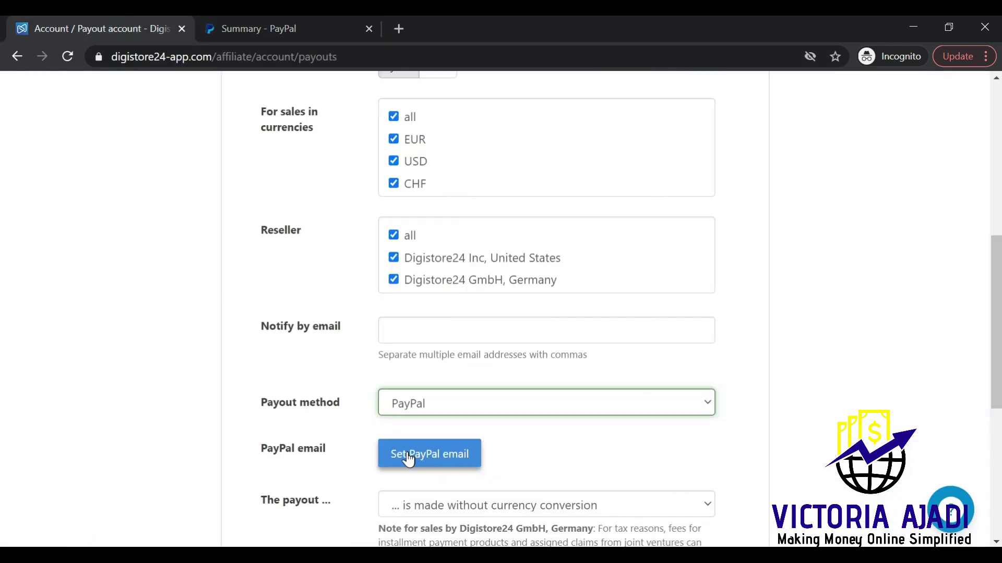
{"action": "left_click", "coordinate": [408, 457]}
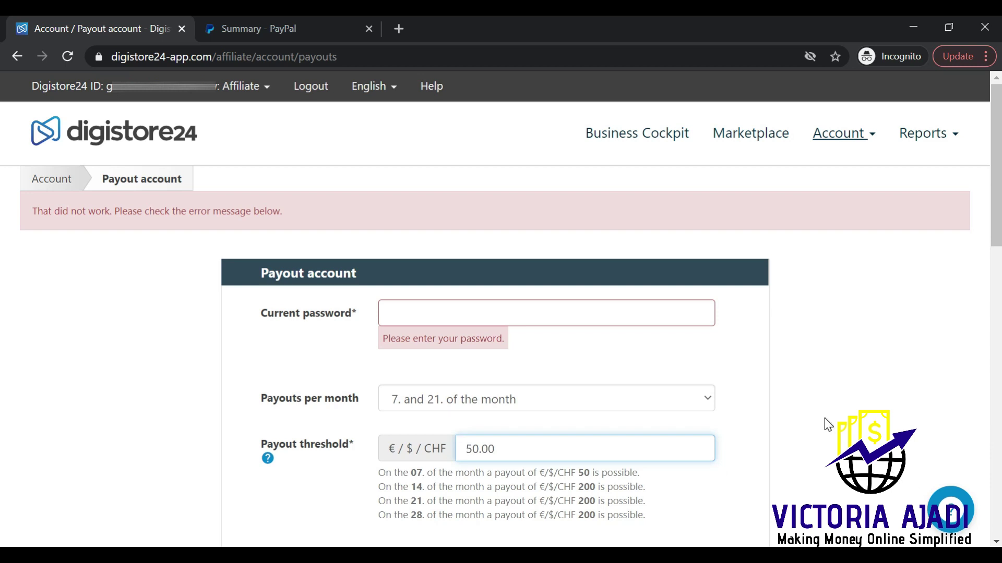
Paste the current account password and resubmit 'Set PayPal email' to reach the €1.00 verification checkout.
{"action": "right_click", "coordinate": [393, 313]}
{"action": "left_click", "coordinate": [440, 187]}
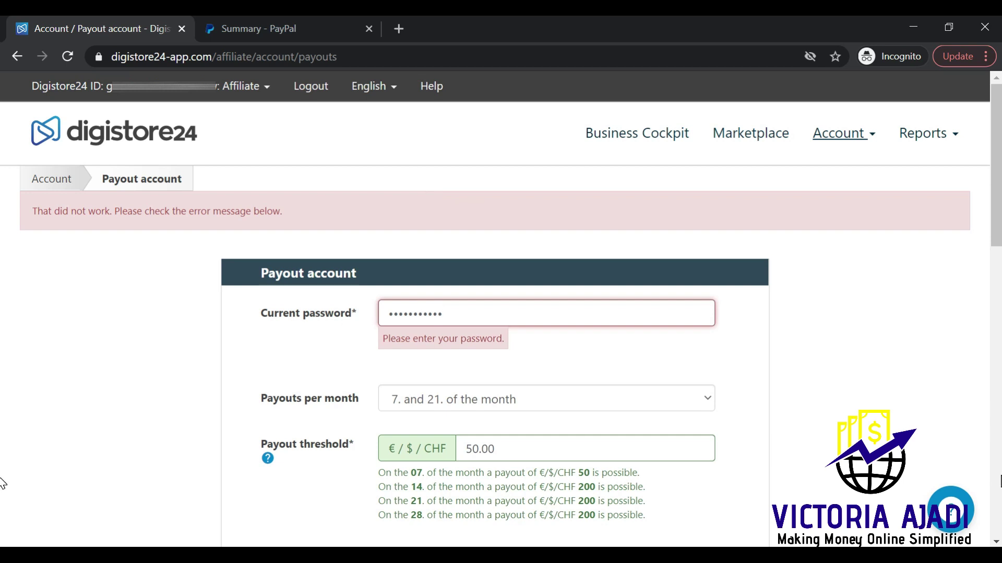
{"action": "scroll", "coordinate": [2, 484], "scroll_direction": "down", "scroll_amount": 8}
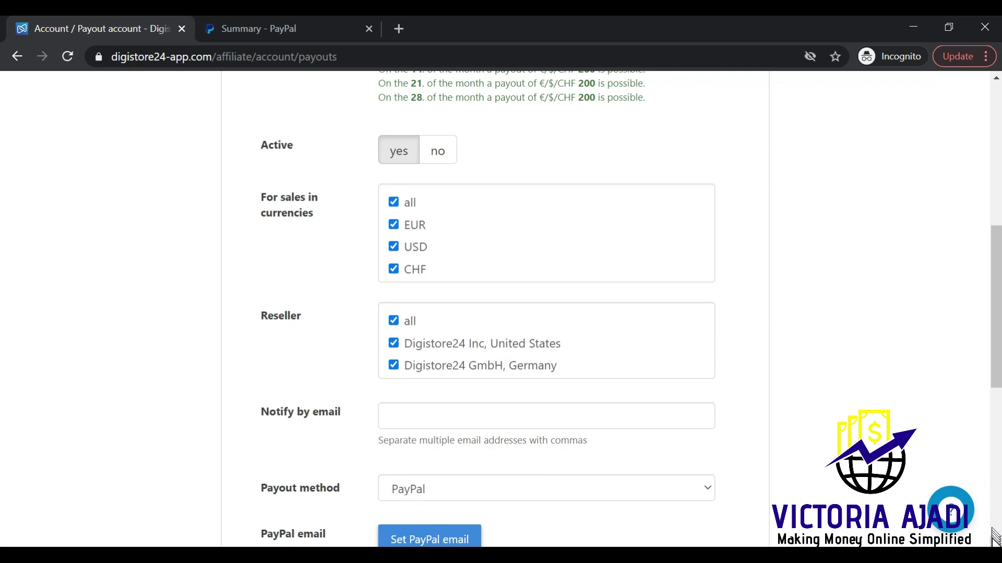
{"action": "scroll", "coordinate": [995, 544], "scroll_direction": "down", "scroll_amount": 3}
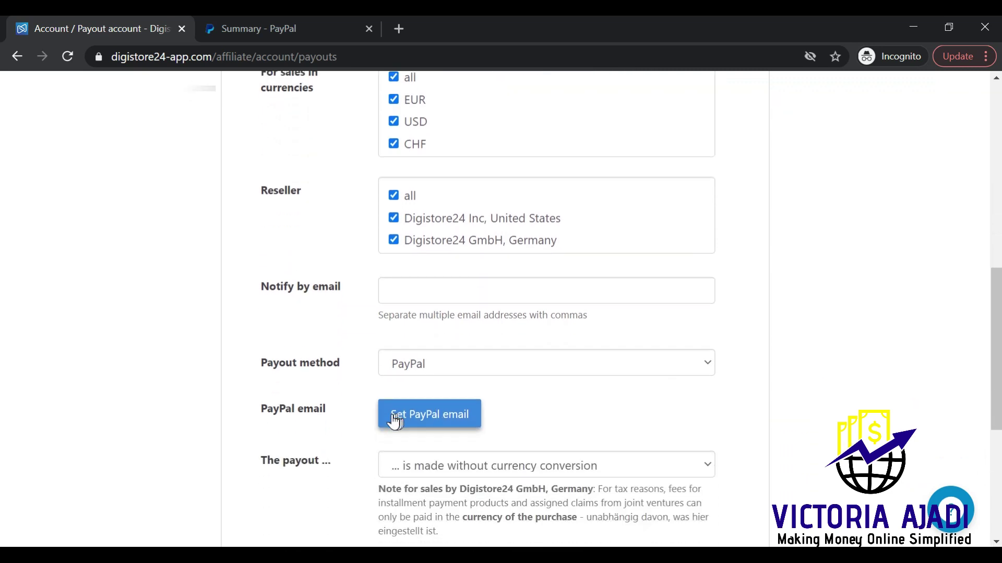
{"action": "left_click", "coordinate": [429, 417]}
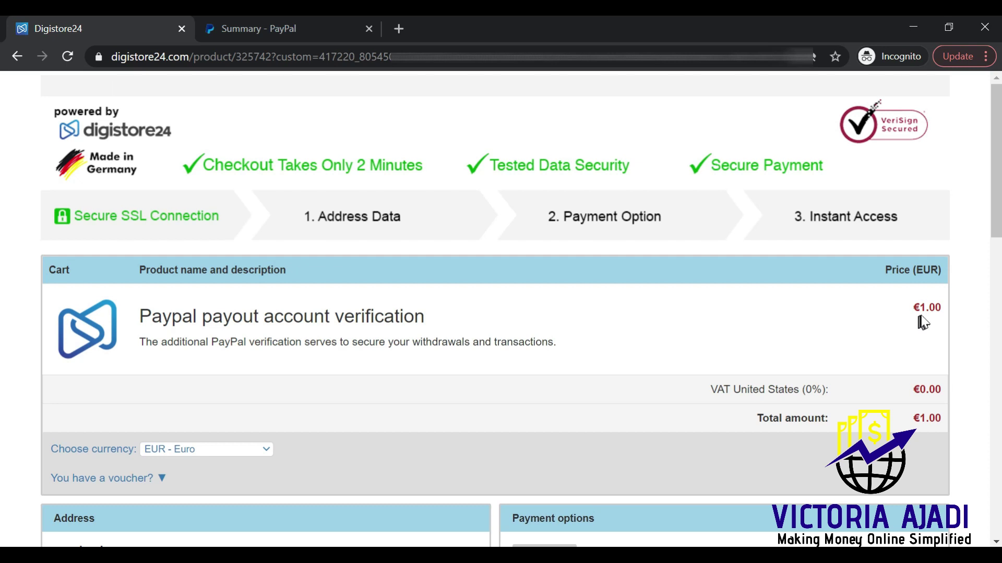
Order the €1.00 verification as a private person and continue with 'Pay with PayPal'.
{"action": "left_click", "coordinate": [997, 353]}
{"action": "scroll", "coordinate": [997, 353], "scroll_direction": "down", "scroll_amount": 1}
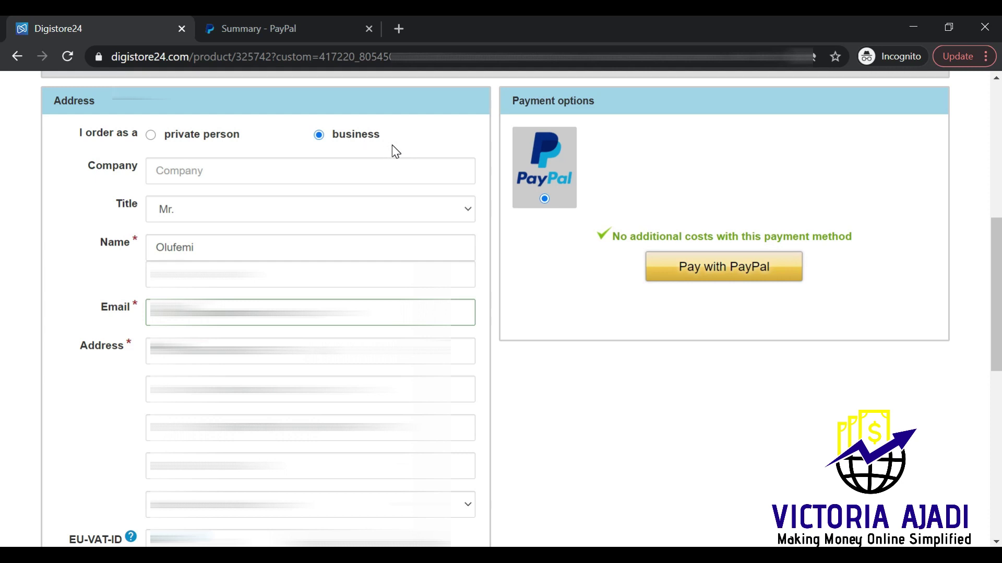
{"action": "left_click", "coordinate": [151, 135]}
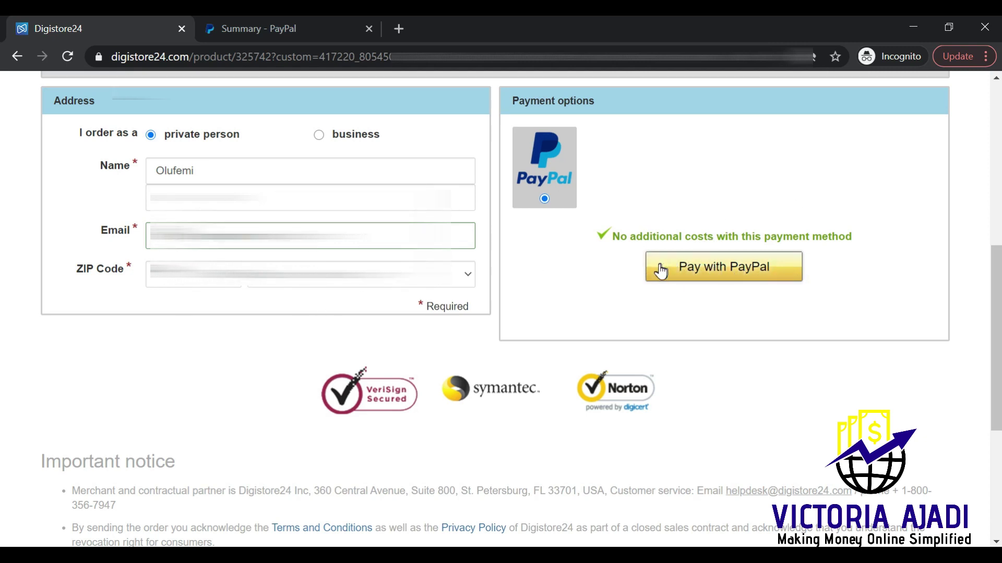
{"action": "left_click", "coordinate": [716, 268]}
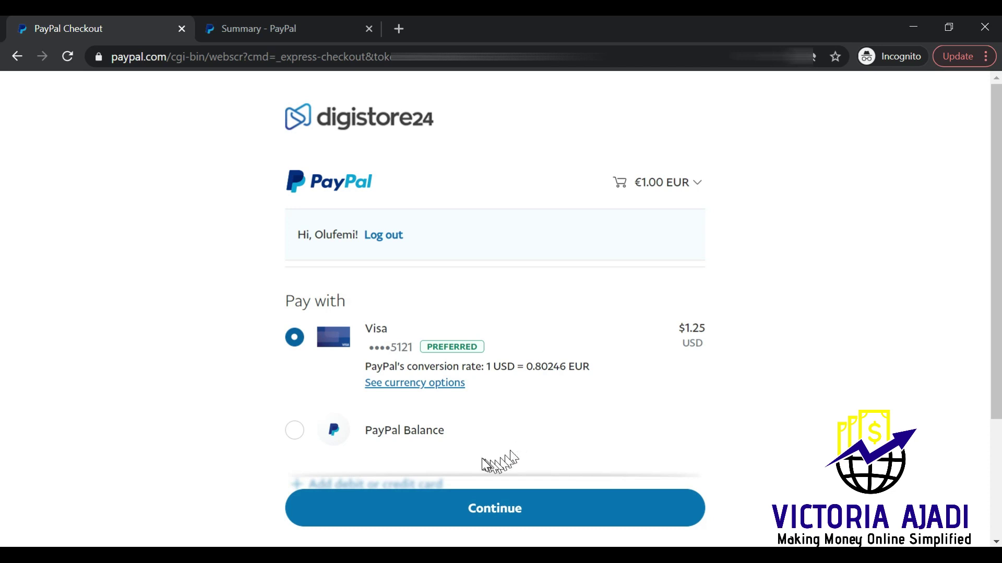
Pay the €1.00 verification from the PayPal Balance instead of the Visa card.
{"action": "left_click", "coordinate": [296, 432]}
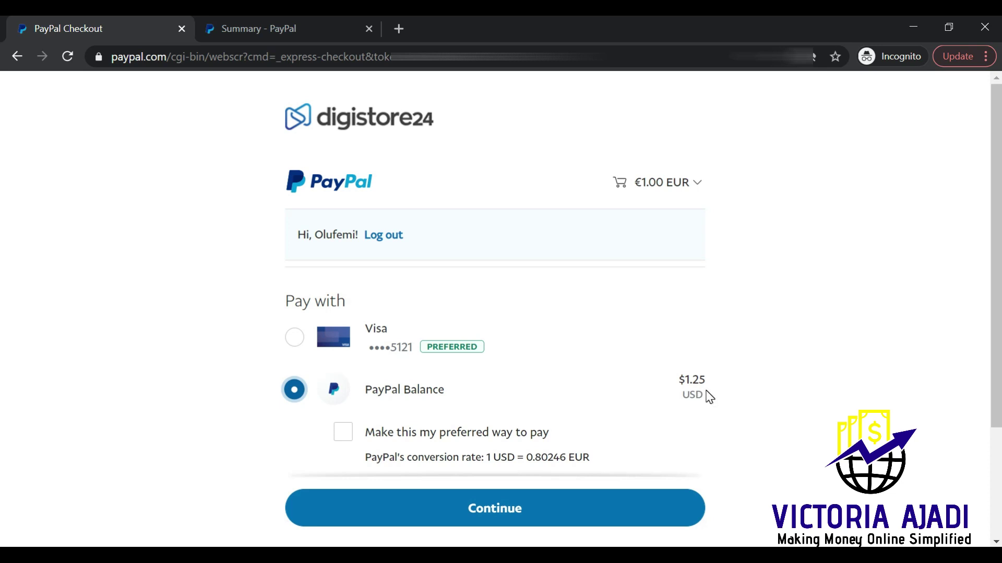
{"action": "left_click", "coordinate": [490, 508]}
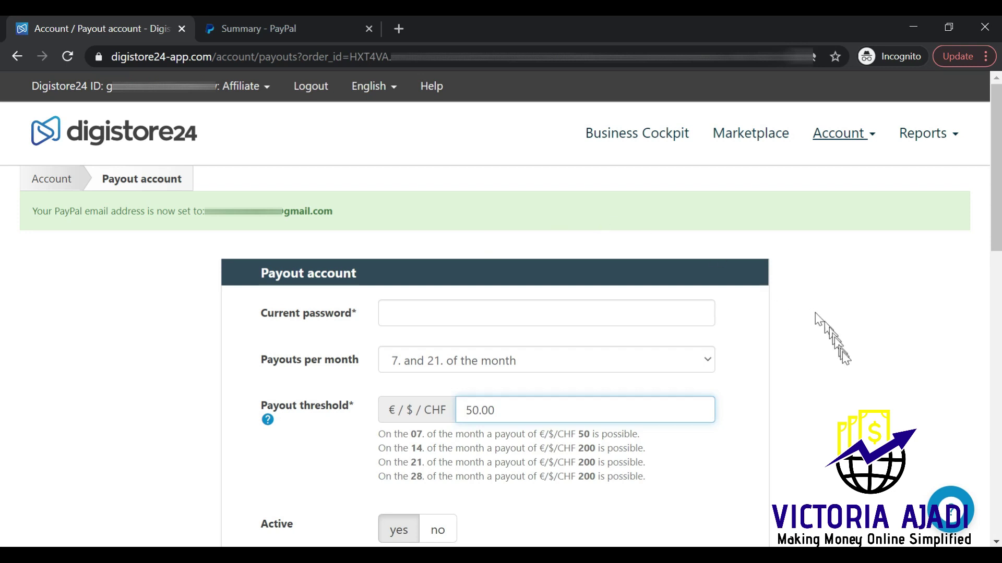
Paste the current account password into the payout form and scroll to the PayPal email field.
{"action": "left_click", "coordinate": [864, 377]}
{"action": "left_click", "coordinate": [998, 454]}
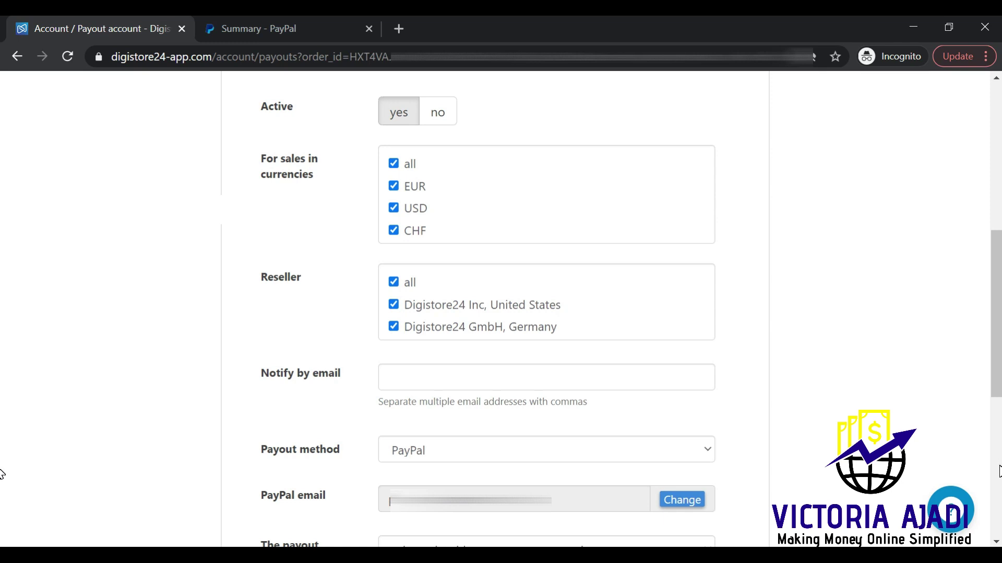
{"action": "left_click", "coordinate": [998, 471]}
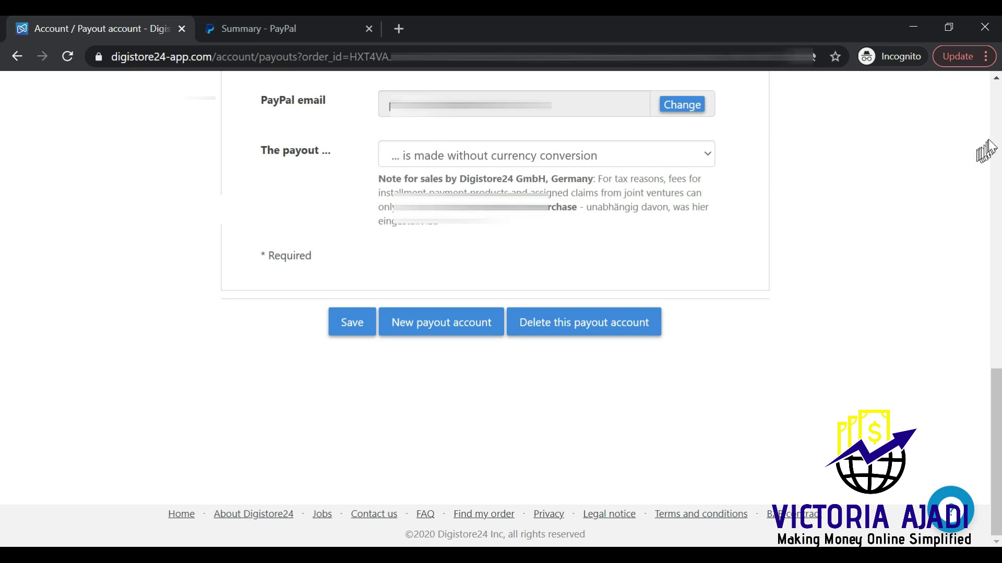
{"action": "scroll", "coordinate": [998, 128], "scroll_direction": "up", "scroll_amount": 15}
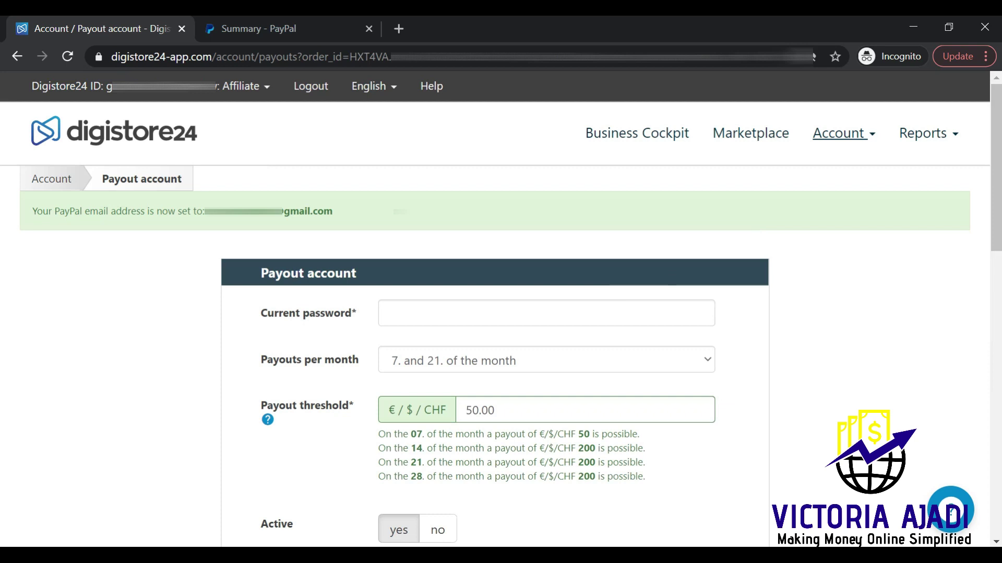
{"action": "left_click", "coordinate": [423, 318]}
{"action": "key", "text": "ctrl+v"}
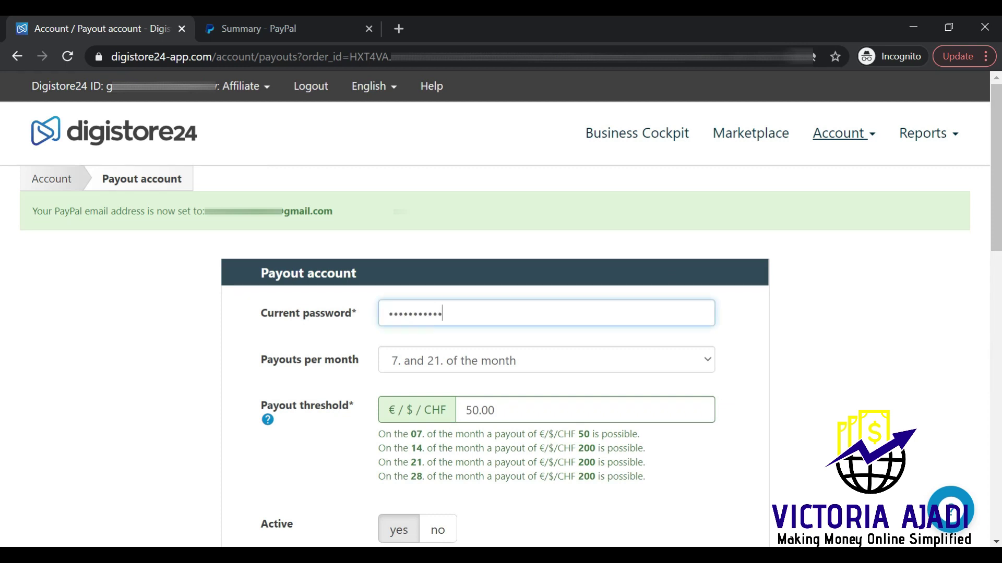
{"action": "scroll", "coordinate": [997, 446], "scroll_direction": "down", "scroll_amount": 15}
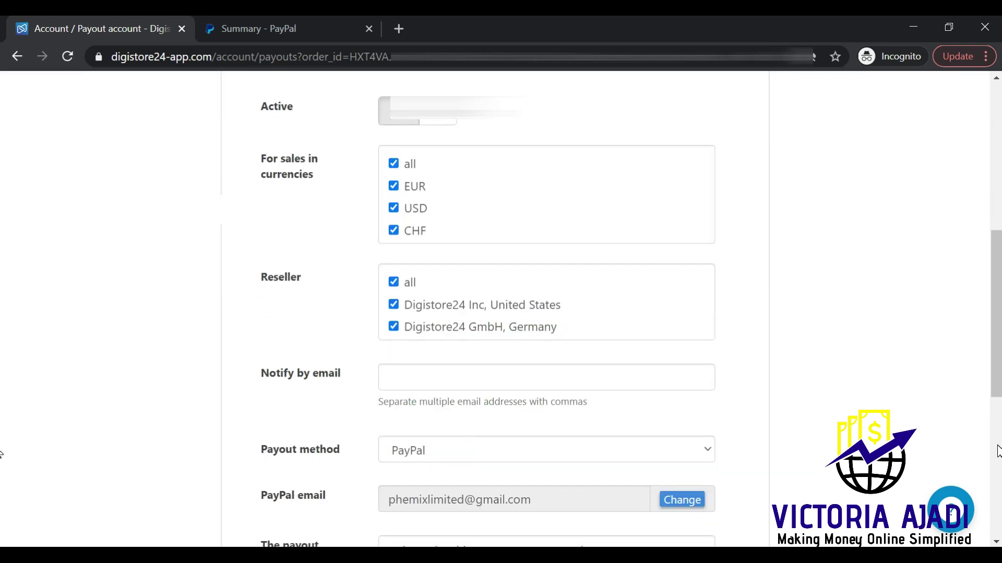